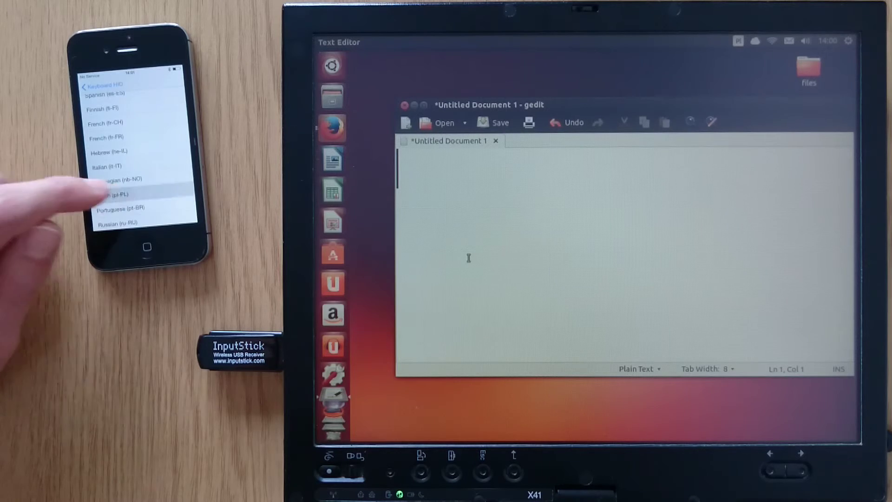
text(he)
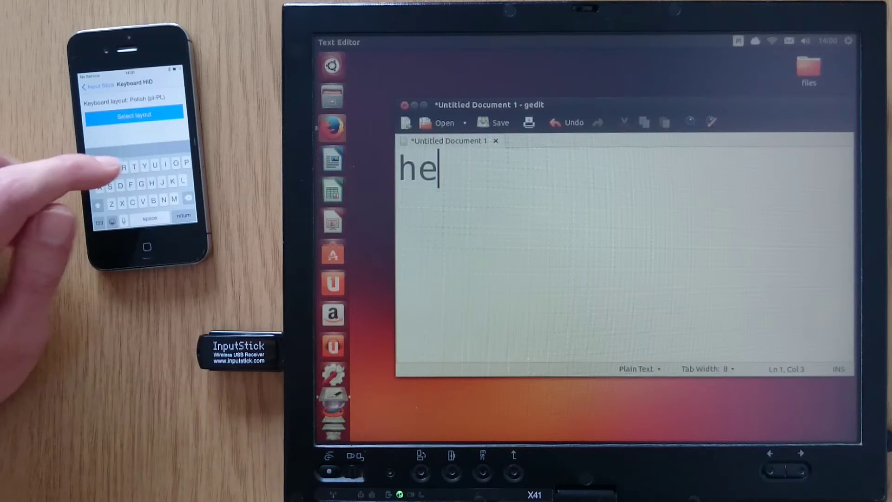
text(llo)
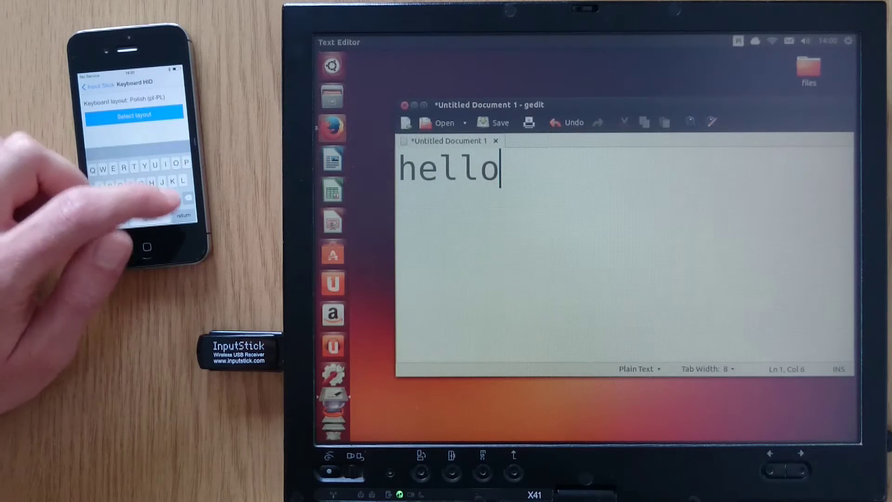
Enter hello, sf, hf, tgf, gfr, dfg and rdd on separate lines
key(Return)
text(sf)
key(Return)
text(h)
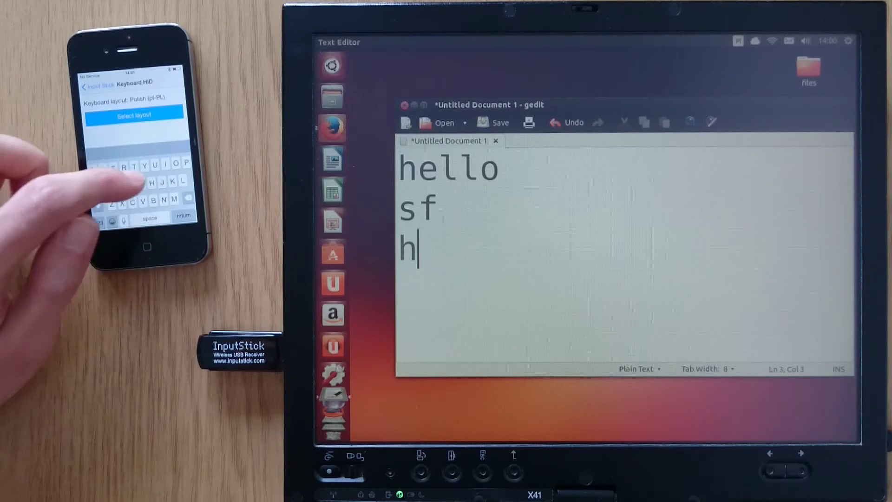
text(f)
key(Return)
text(tgf)
key(Return)
text(g)
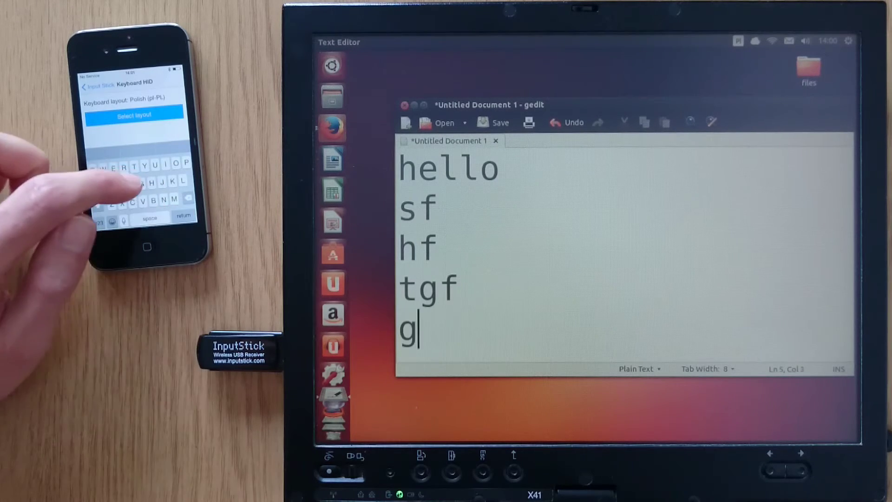
text(fr)
key(Return)
text(dfg)
key(Return)
text(r)
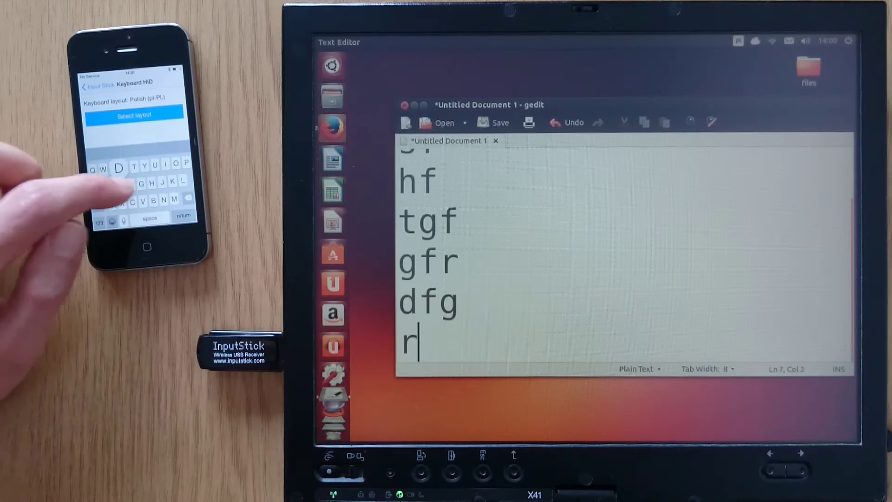
text(dd)
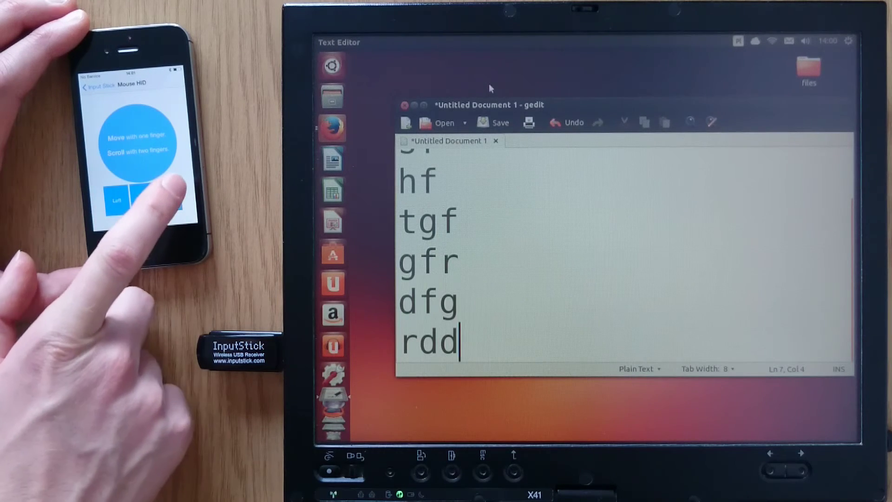
right_click(490, 87)
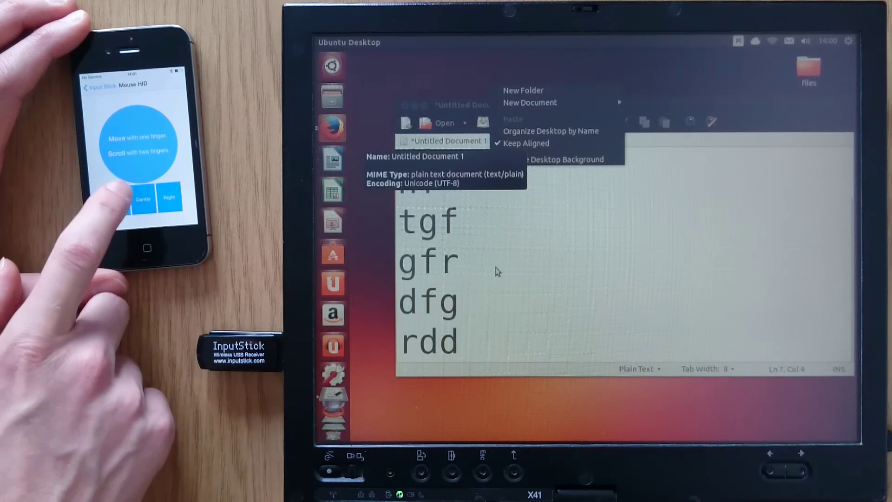
click(496, 269)
click(497, 268)
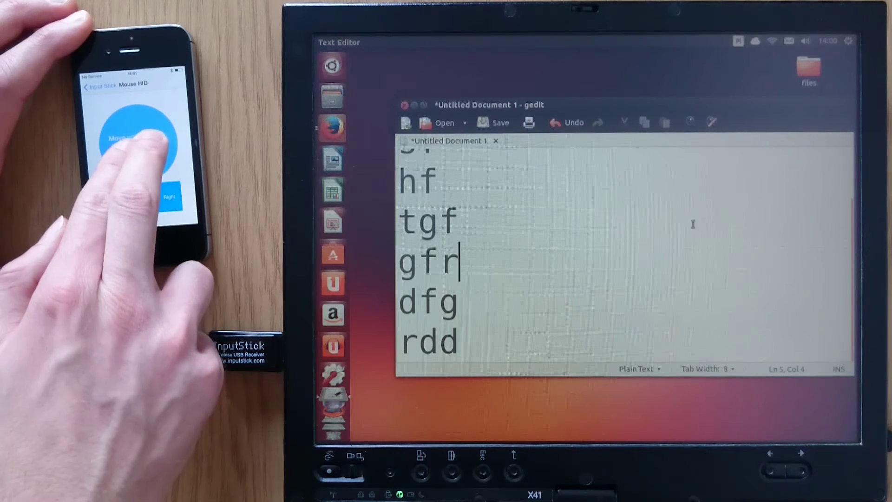
scroll(693, 223, up, 2)
scroll(692, 223, down, 2)
scroll(693, 224, up, 2)
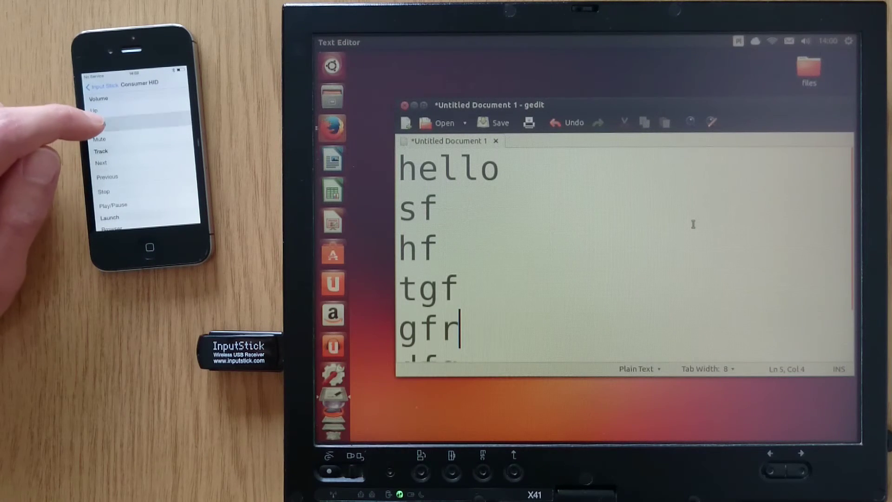
Lower, then raise, then mute the system volume with the media keys
key(XF86AudioLowerVolume)
key(XF86AudioRaiseVolume)
key(XF86AudioRaiseVolume)
key(XF86AudioRaiseVolume)
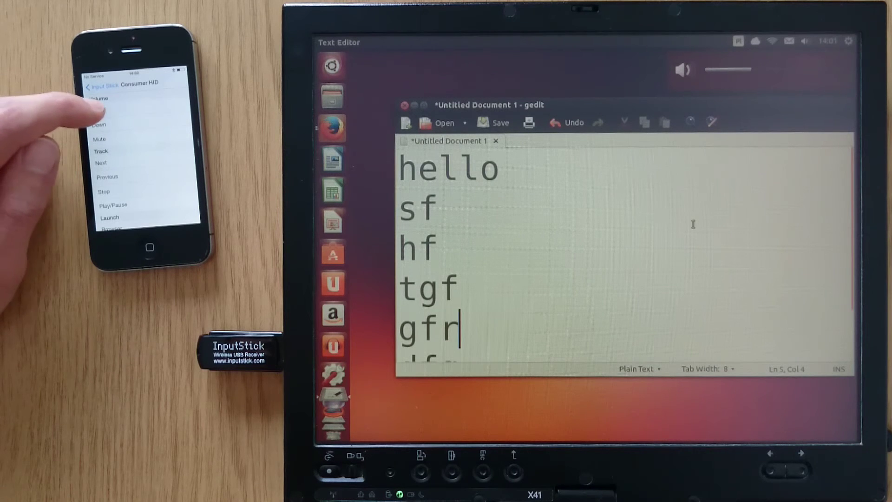
key(XF86AudioMute)
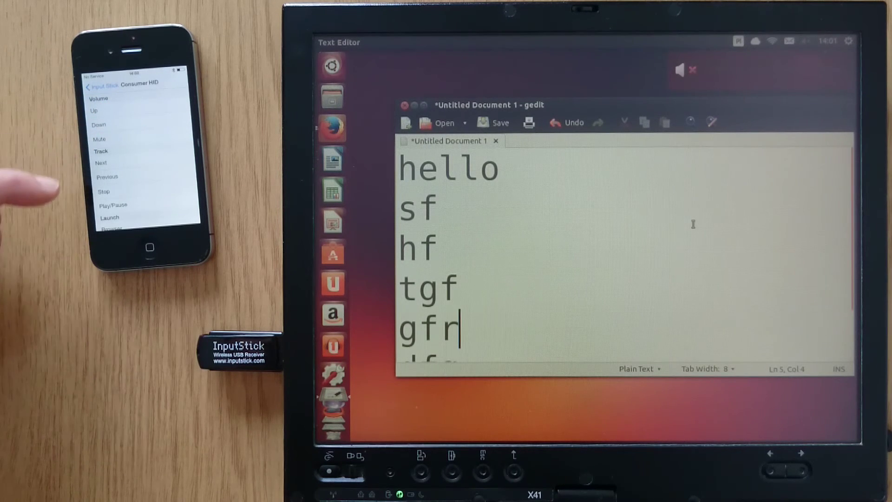